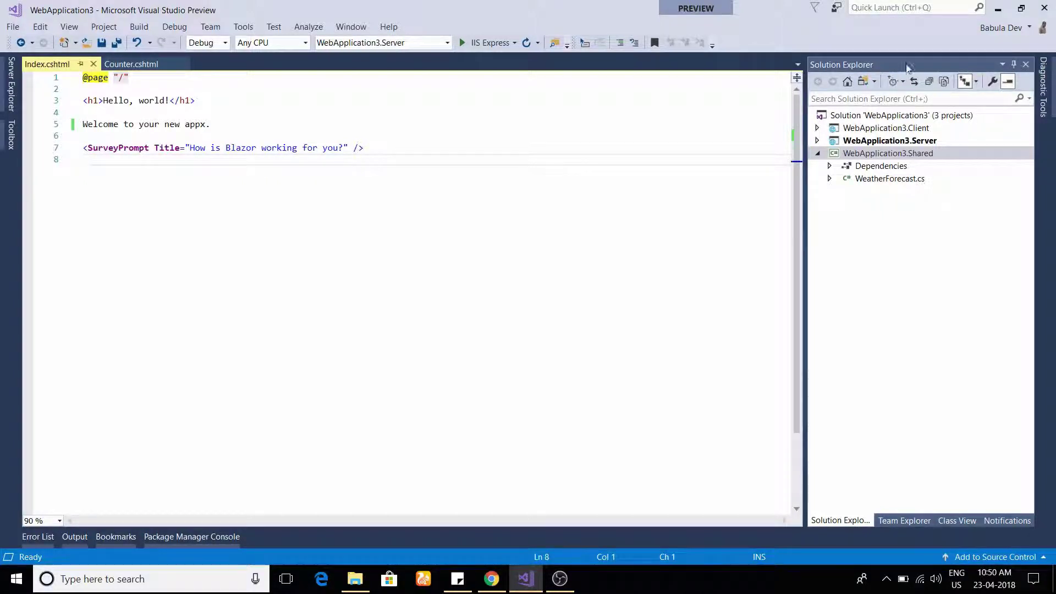
# Collapse WebApplication3.Shared in Solution Explorer and walk through the Client, Server and Shared projects.
pyautogui.click(817, 152)
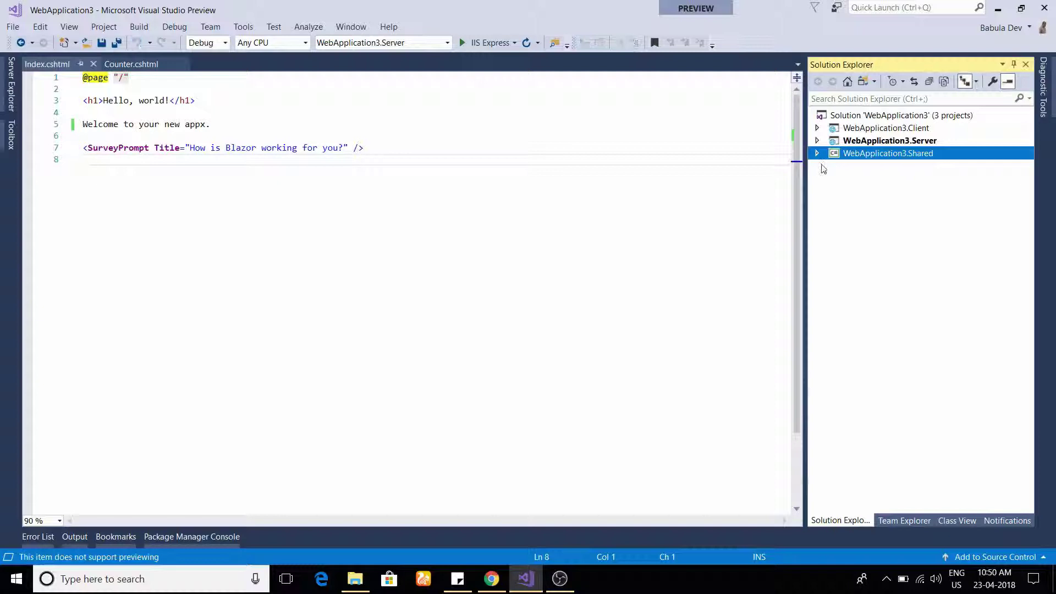
pyautogui.click(897, 129)
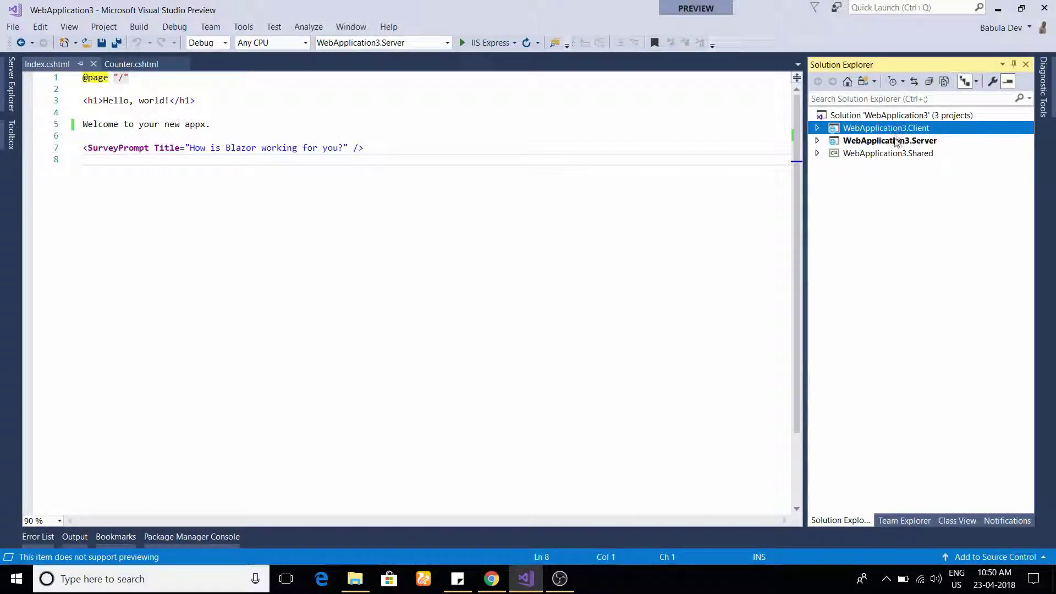
pyautogui.click(896, 142)
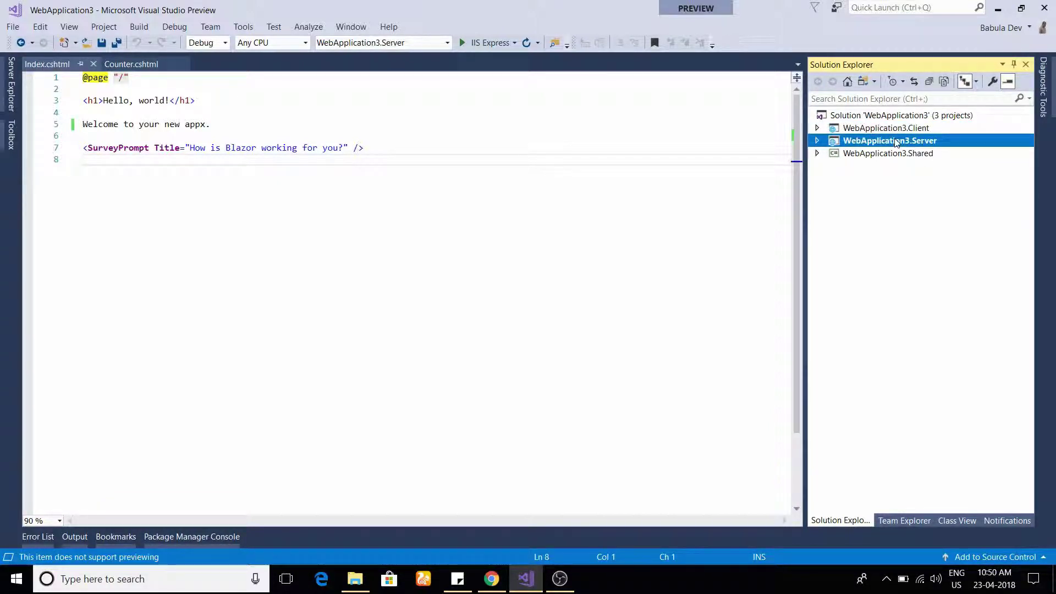
pyautogui.click(897, 128)
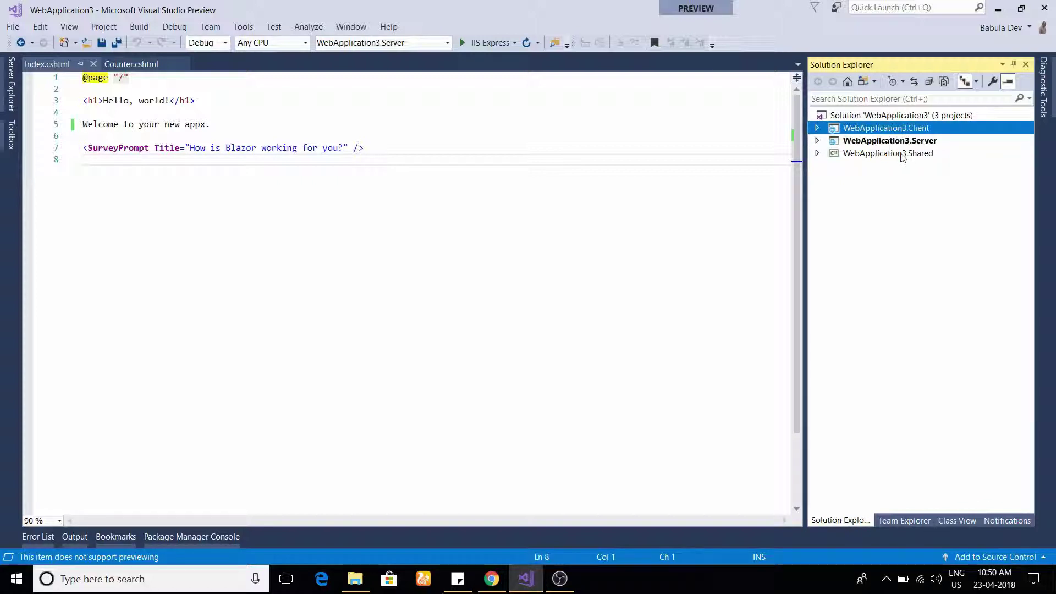
pyautogui.click(902, 156)
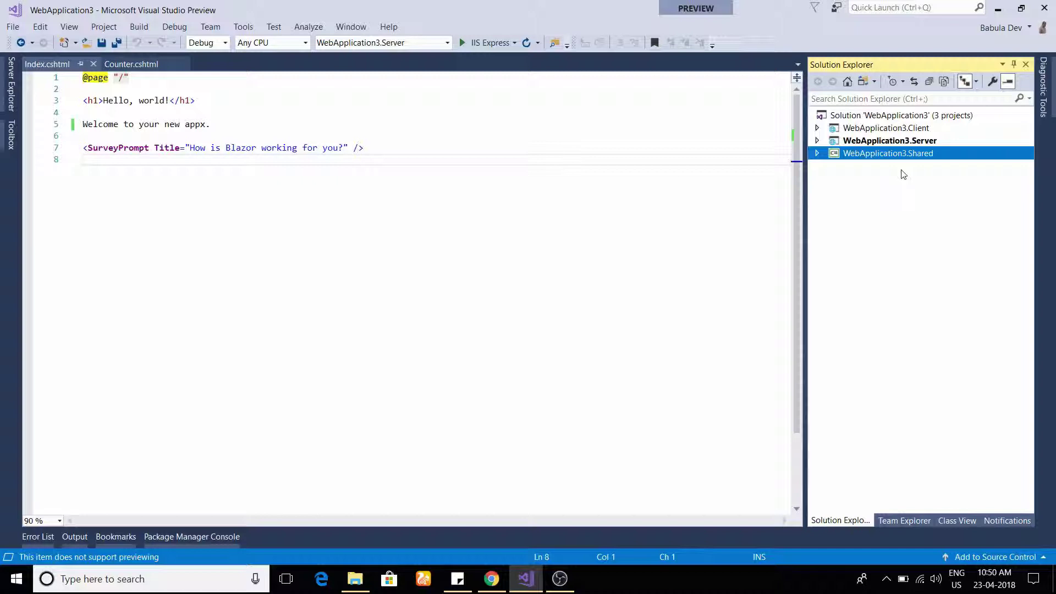
pyautogui.click(891, 129)
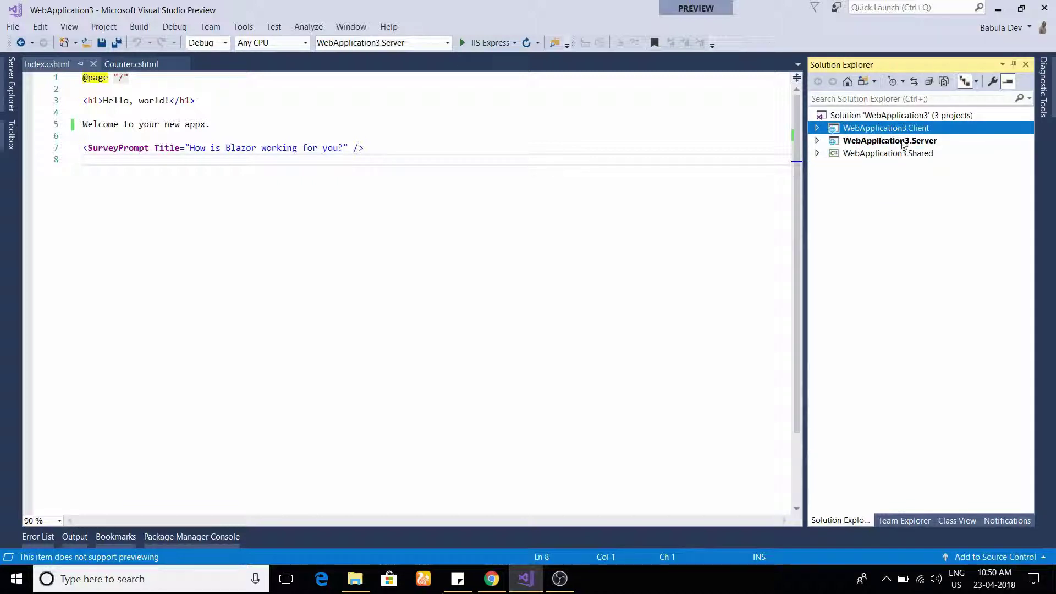
pyautogui.click(902, 142)
# Build and run WebApplication3 with IIS Express, launching it at localhost:55770.
pyautogui.click(901, 131)
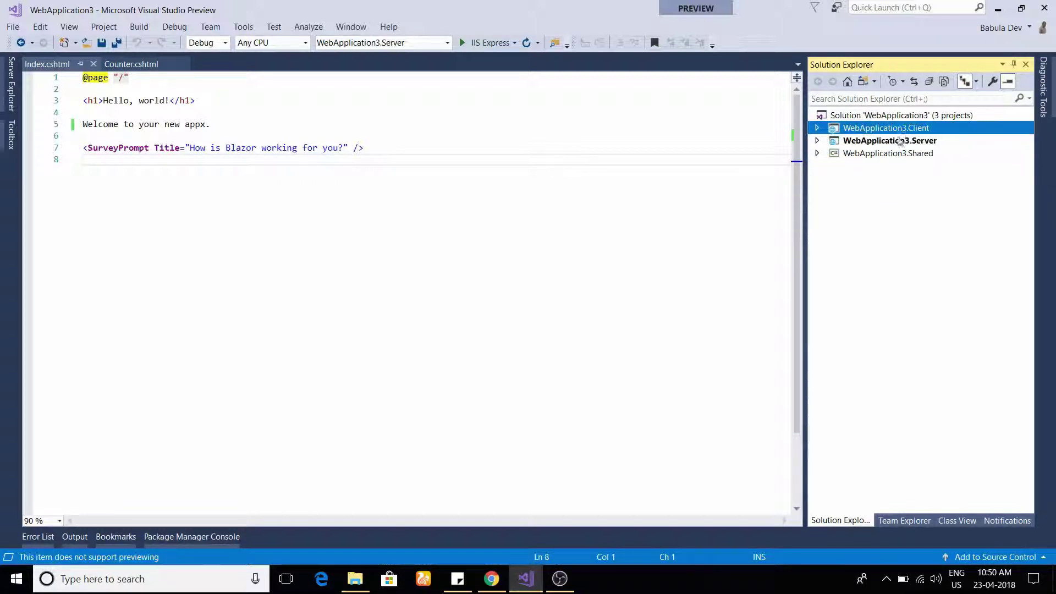
pyautogui.click(459, 163)
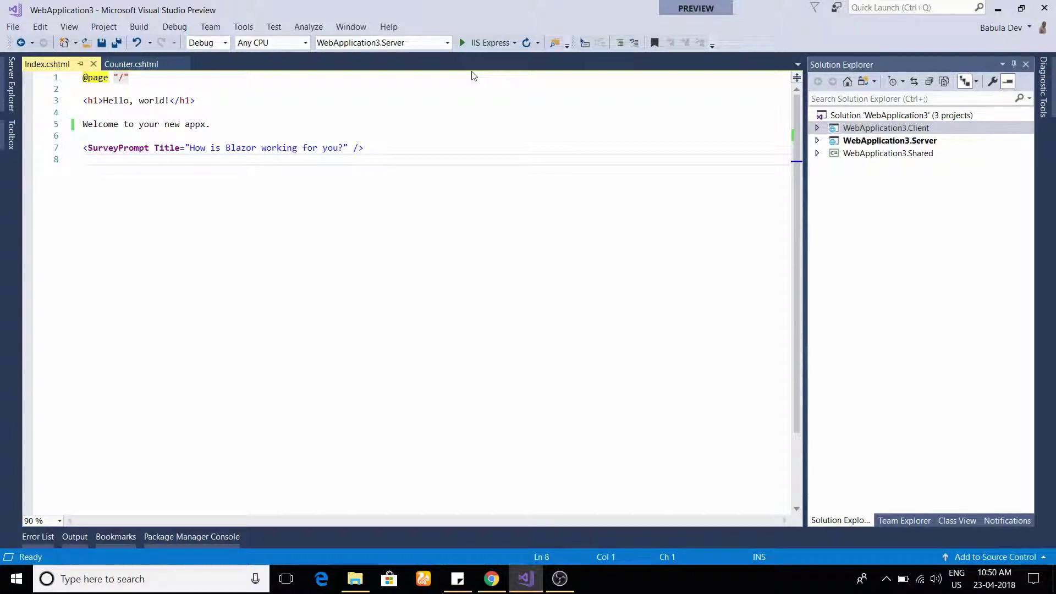
pyautogui.click(486, 43)
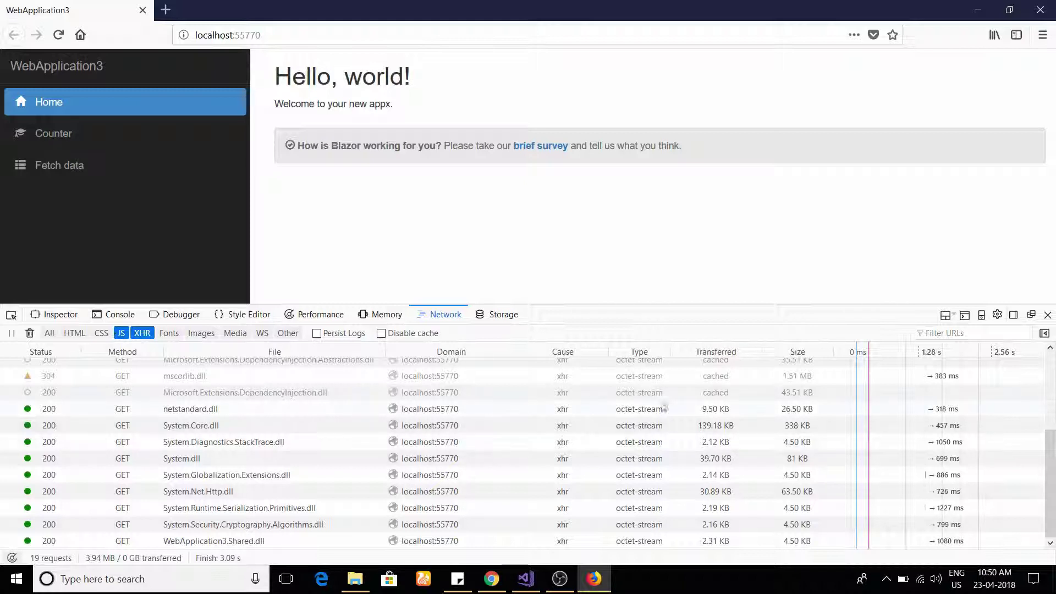
# Scroll Firefox's Network request list up to reveal the blazor.js, mono.js and mono.wasm requests.
pyautogui.scroll(3, 560, 513)
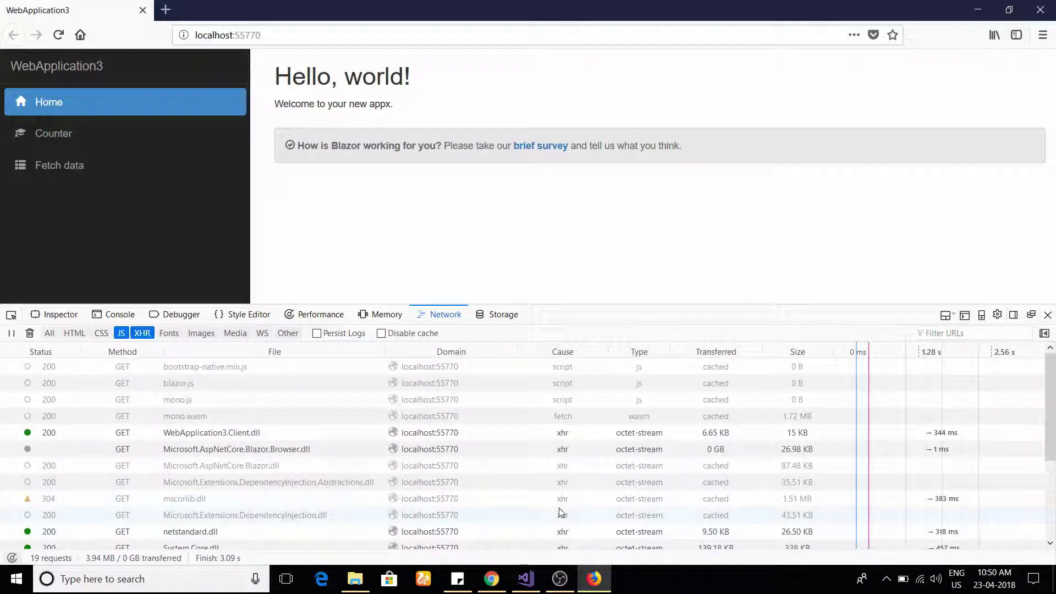
# Inspect the blazor.js, bootstrap-native.min.js and mono.js request details, outlining the mono.js and mono.wasm requests.
pyautogui.click(179, 387)
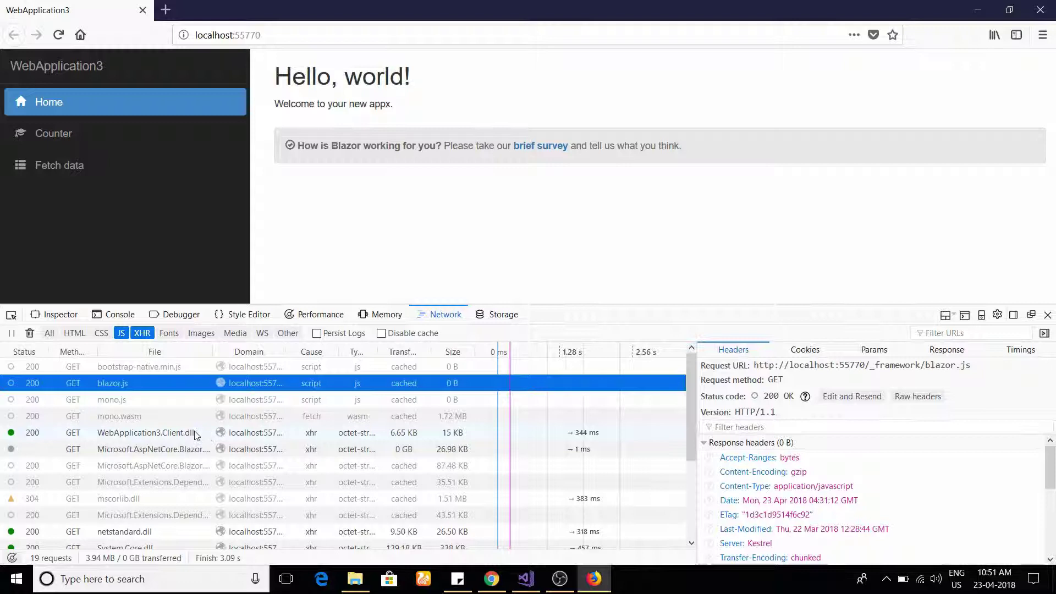
pyautogui.click(133, 370)
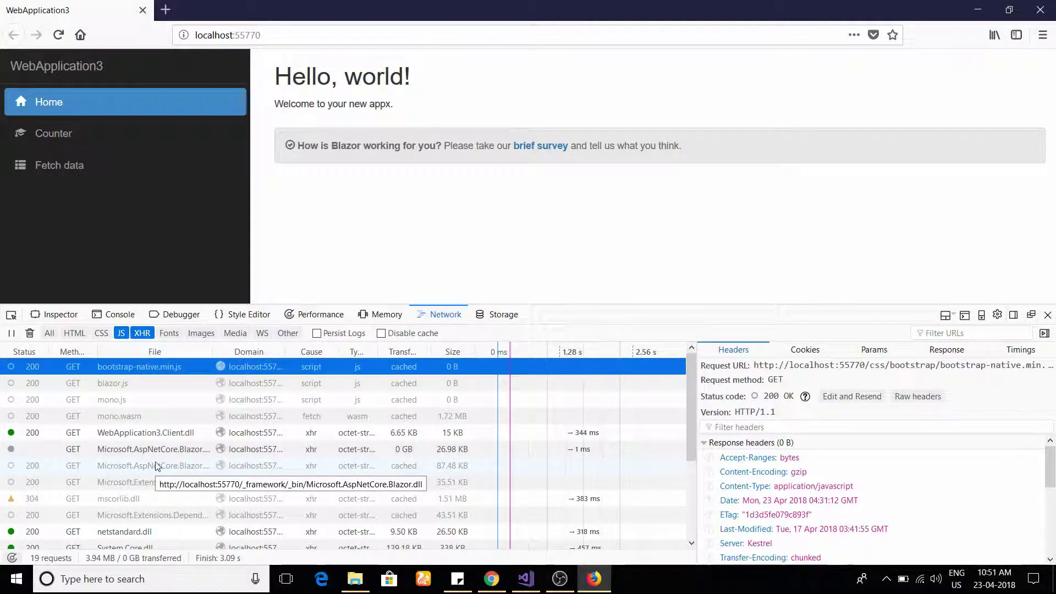
pyautogui.click(117, 385)
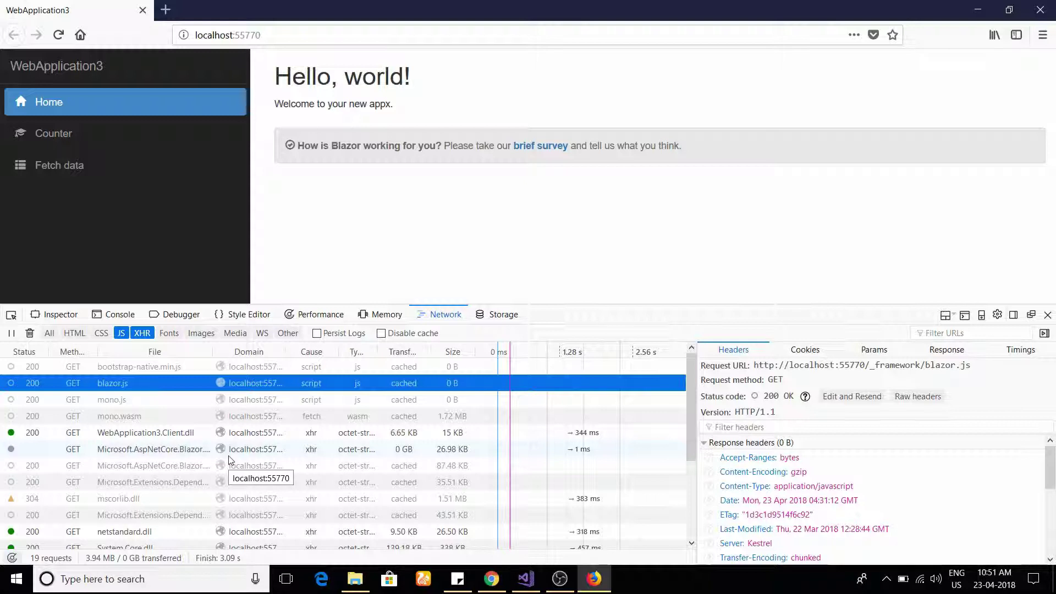
pyautogui.click(136, 401)
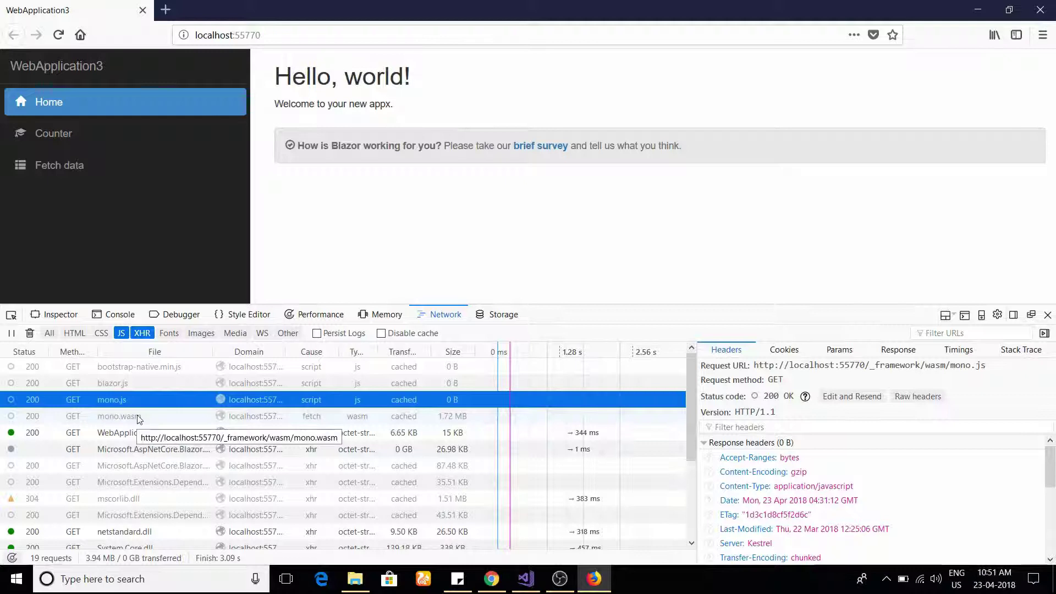
pyautogui.moveTo(88, 409); pyautogui.dragTo(160, 426)
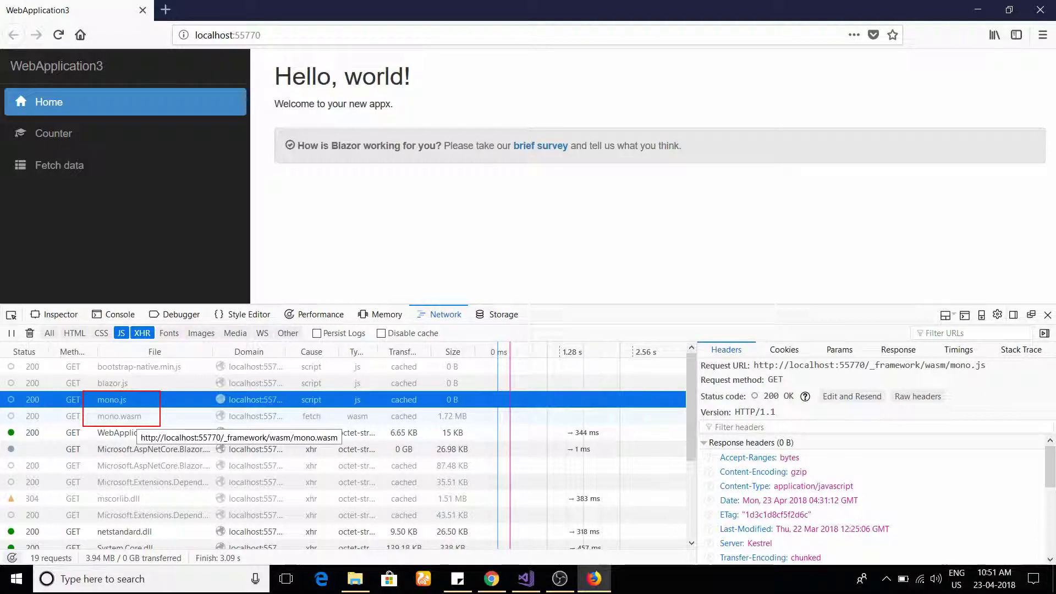
pyautogui.moveTo(92, 412); pyautogui.dragTo(152, 427)
pyautogui.press('Escape')
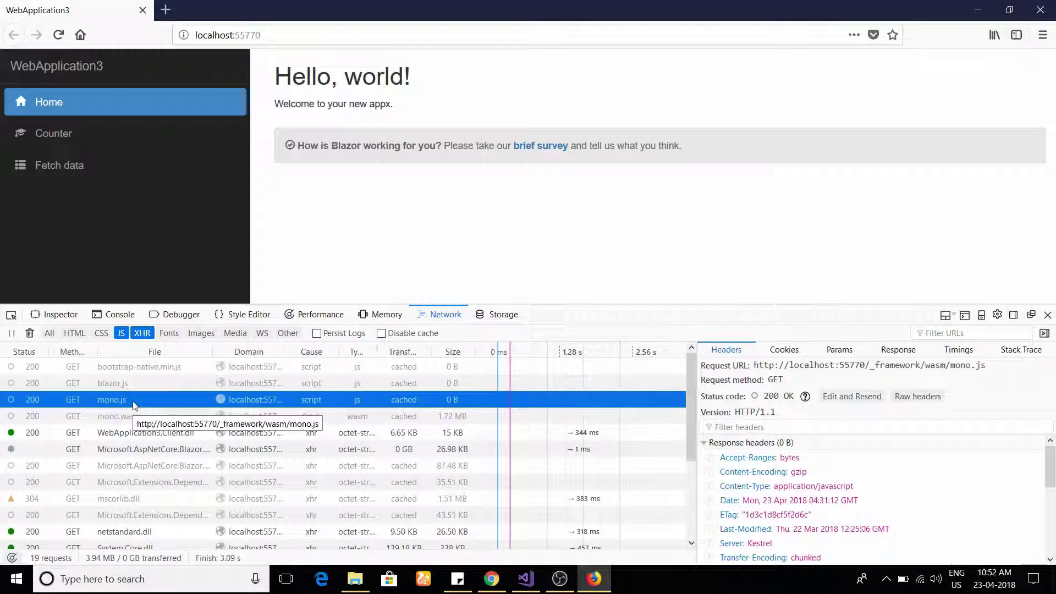
# View the mono.wasm and WebApplication3.Client.dll request headers, then switch to Visual Studio.
pyautogui.click(142, 416)
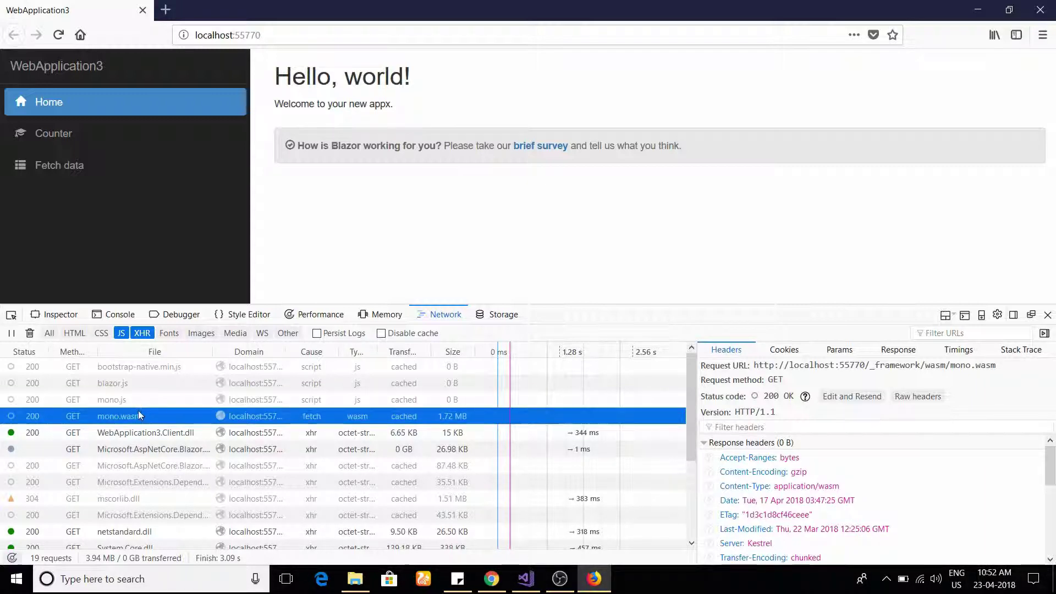
pyautogui.scroll(-3, 186, 452)
pyautogui.scroll(3, 186, 452)
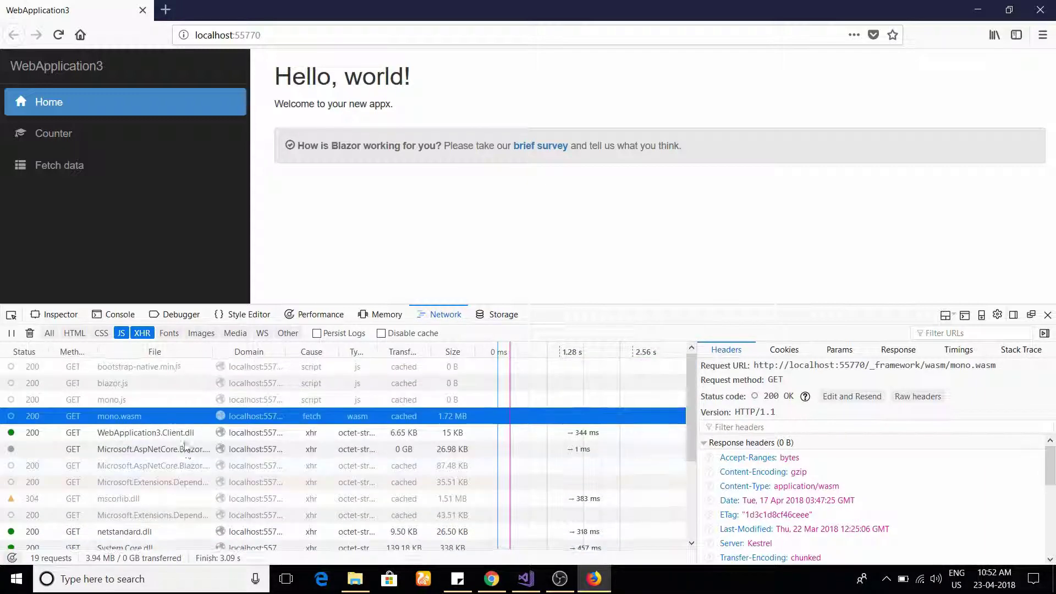
pyautogui.click(178, 433)
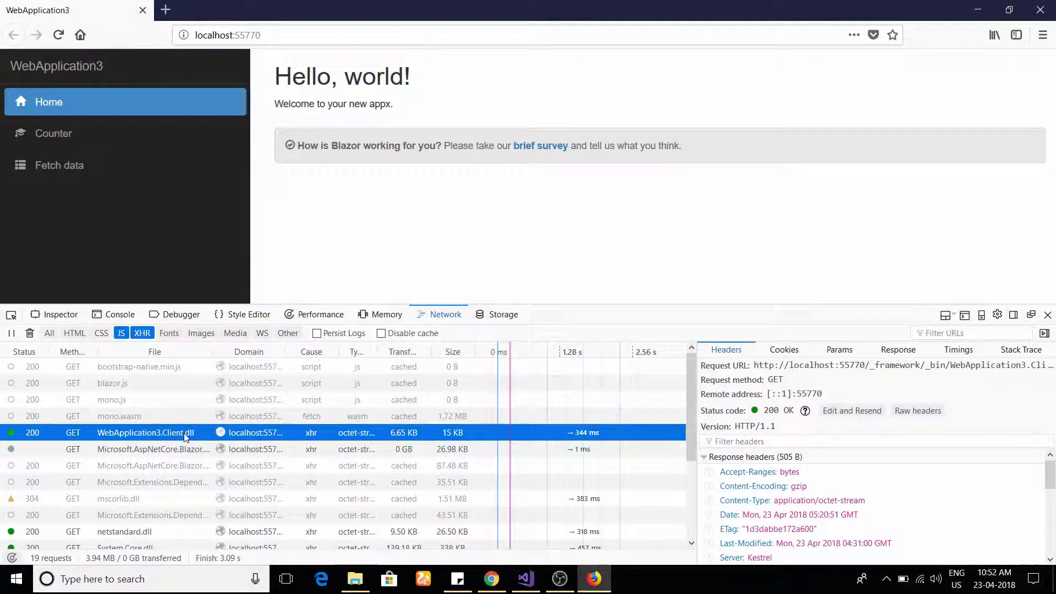
pyautogui.hotkey('alt', 'Tab')
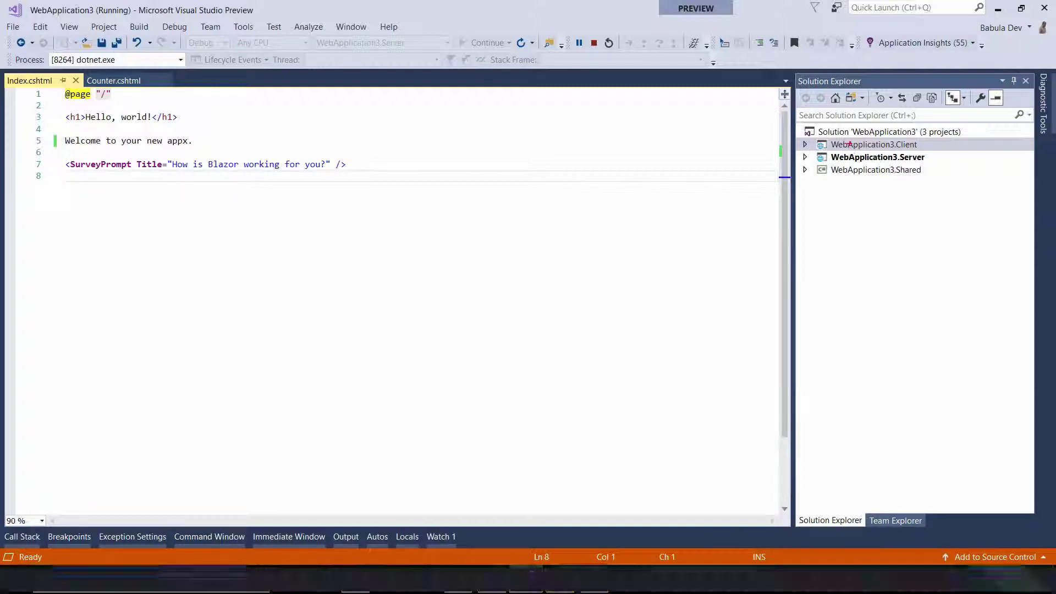
# Highlight the WebApplication3.Client project in Solution Explorer, then return to Firefox's network listing.
pyautogui.moveTo(827, 137); pyautogui.dragTo(914, 151)
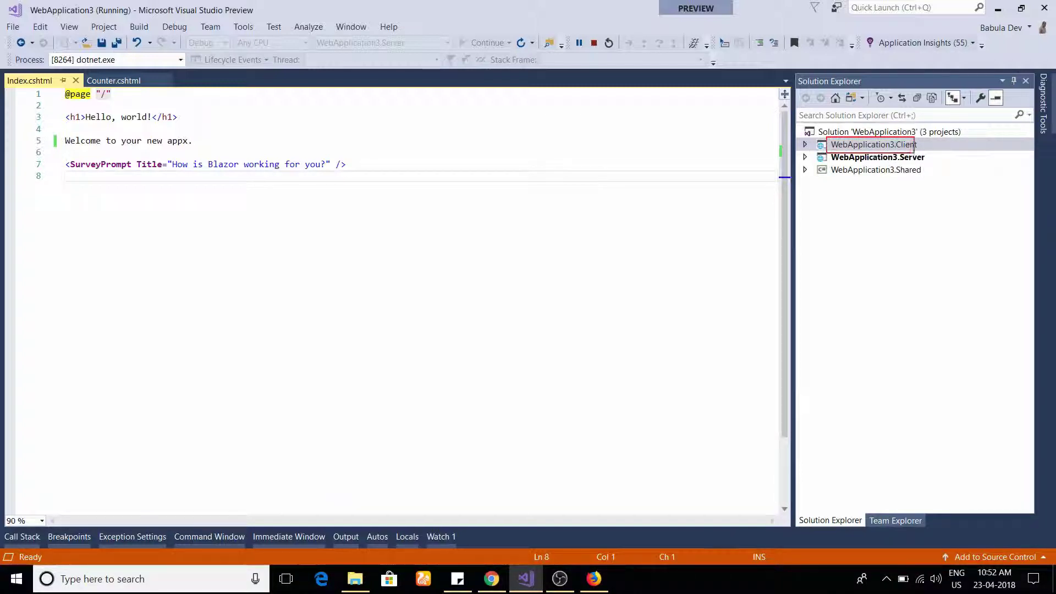
pyautogui.press('Escape')
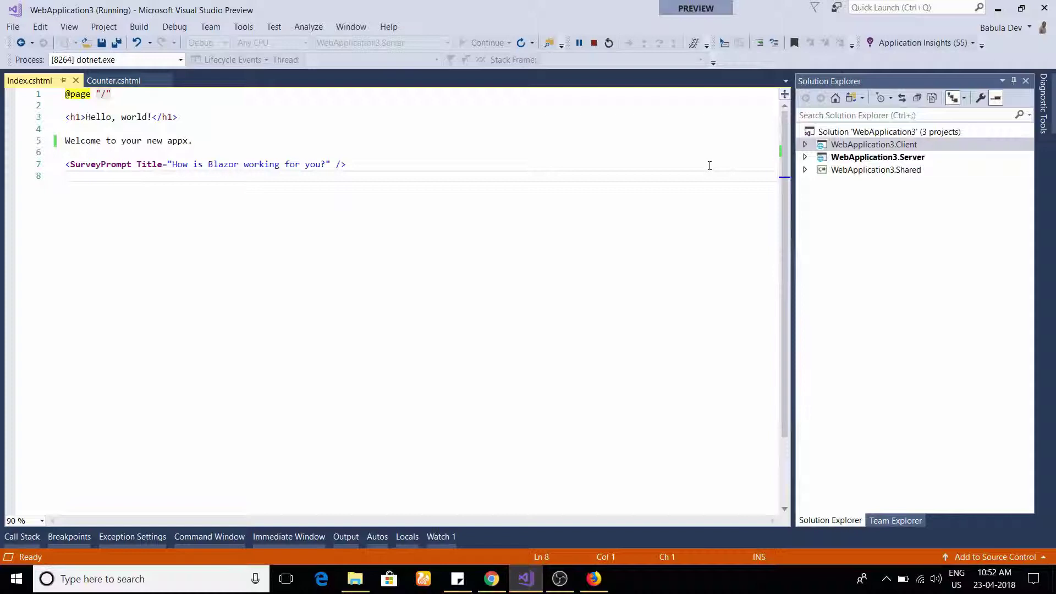
pyautogui.hotkey('alt', 'Tab')
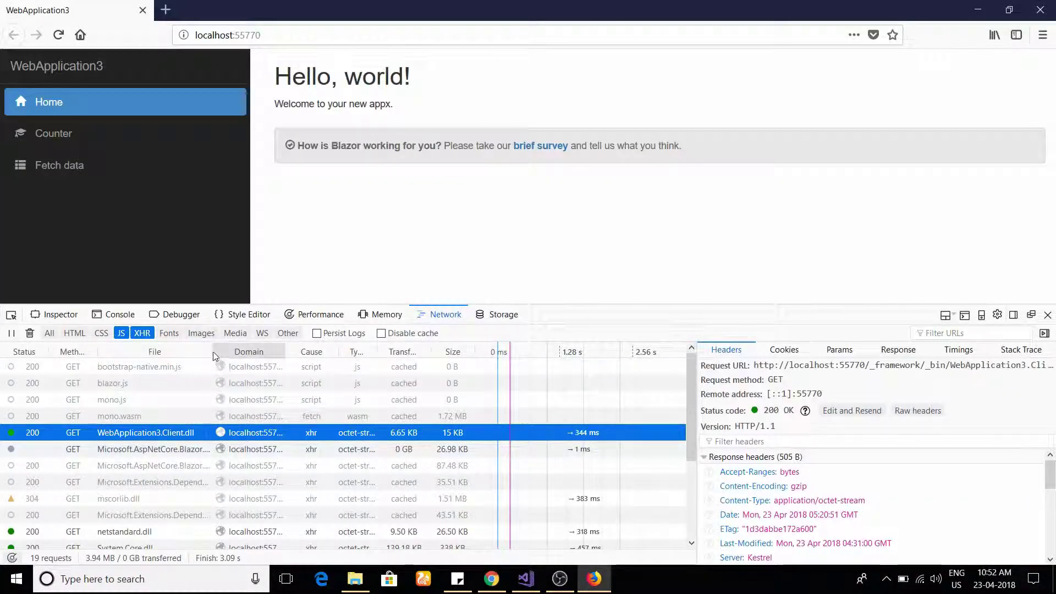
# Widen the request list and inspect the Microsoft.AspNetCore.Blazor.Browser.dll and Microsoft.AspNetCore.Blazor.dll headers.
pyautogui.click(196, 450)
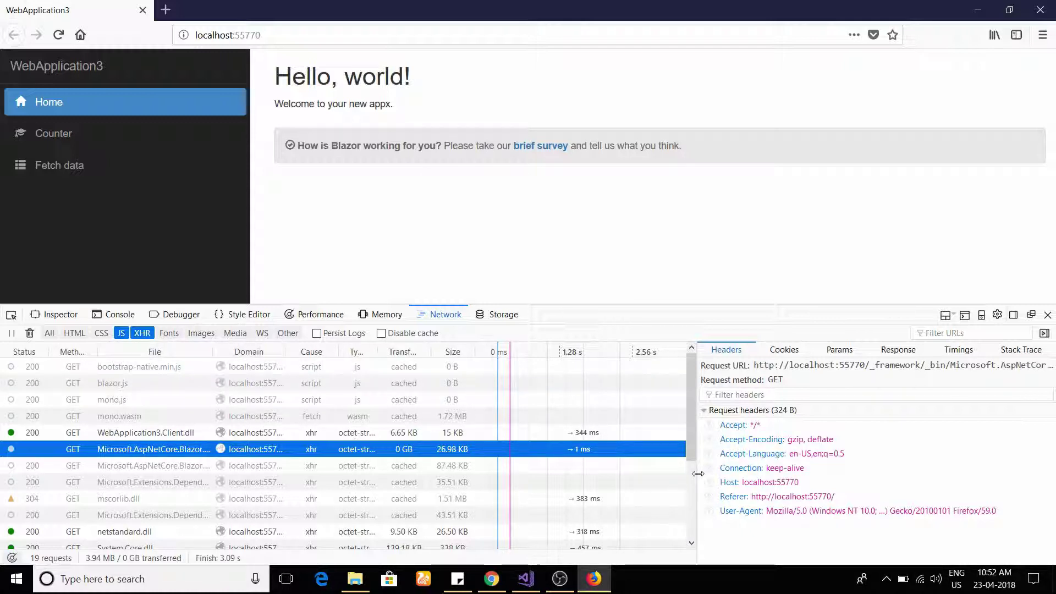
pyautogui.moveTo(697, 474); pyautogui.dragTo(851, 473)
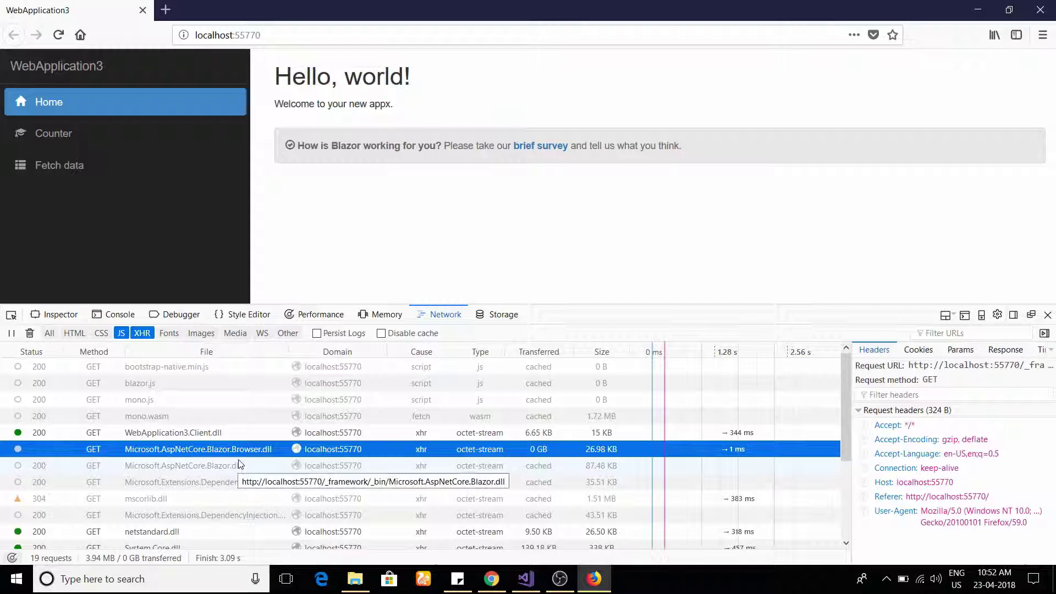
pyautogui.click(224, 475)
pyautogui.click(224, 468)
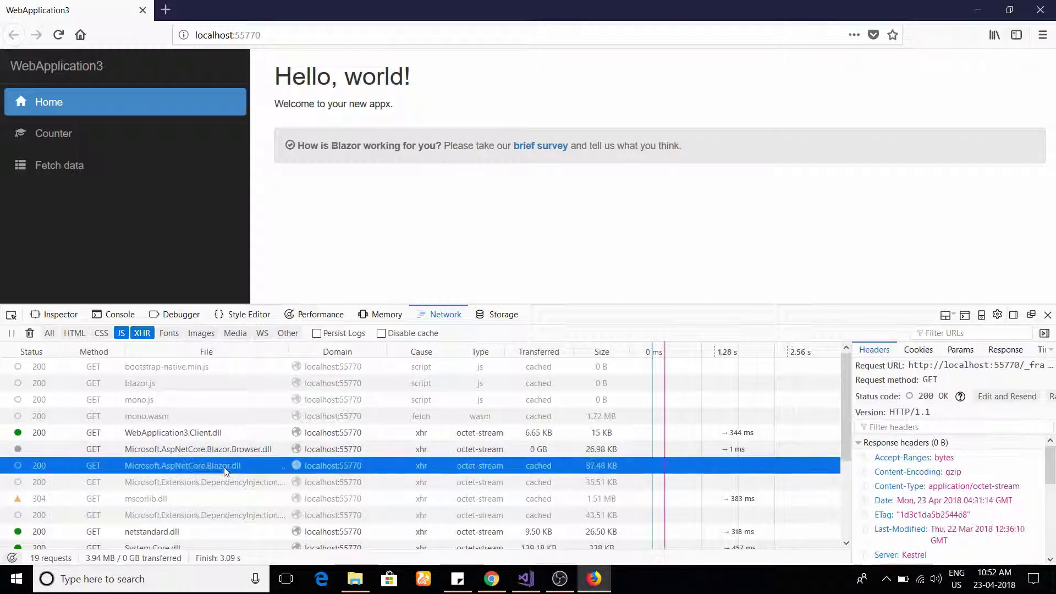
pyautogui.scroll(-4, 227, 495)
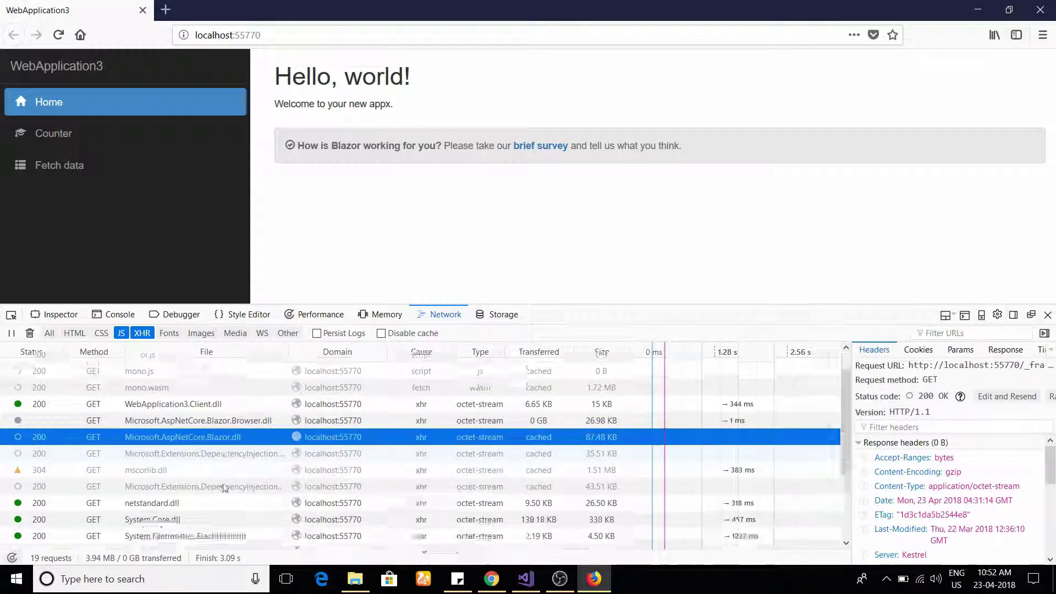
pyautogui.scroll(4, 220, 473)
pyautogui.scroll(-4, 182, 407)
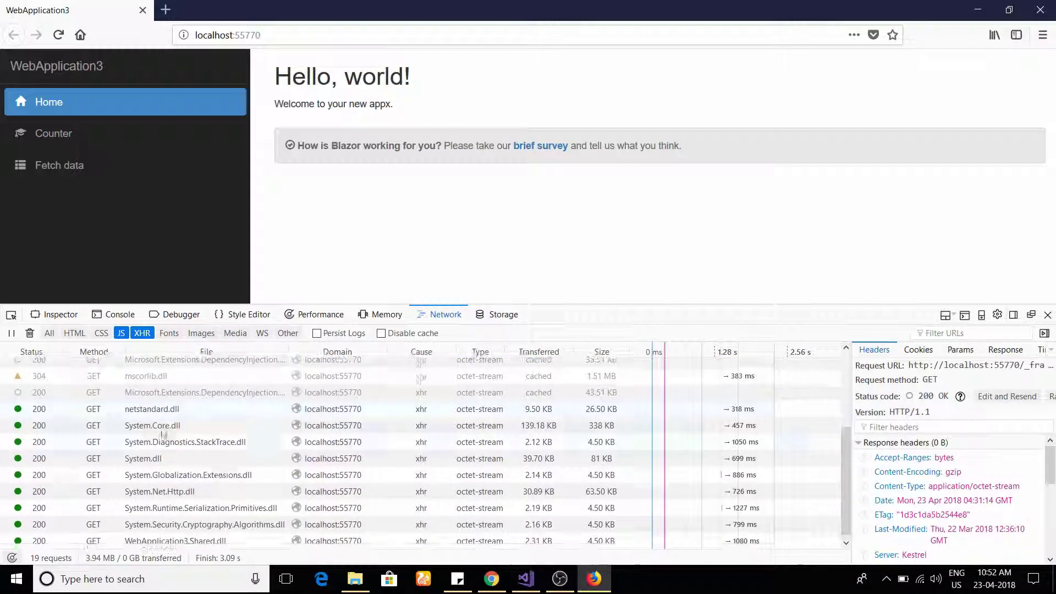
# Review headers of mscorlib.dll (304), System.Core.dll, System.dll, netstandard.dll, System.Net.Http.dll and System.Diagnostics.StackTrace.dll.
pyautogui.click(167, 378)
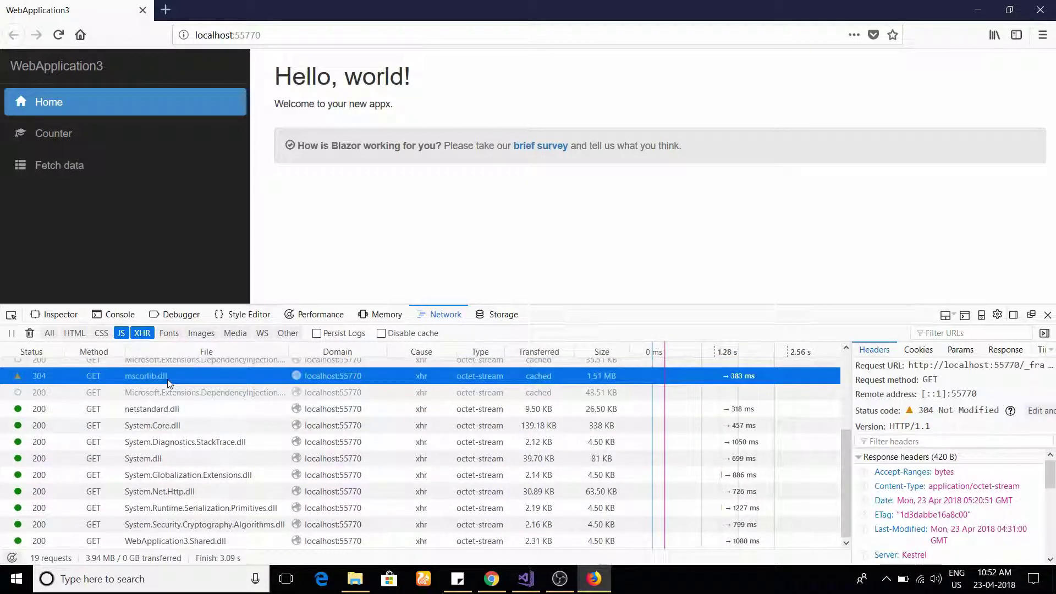
pyautogui.click(167, 423)
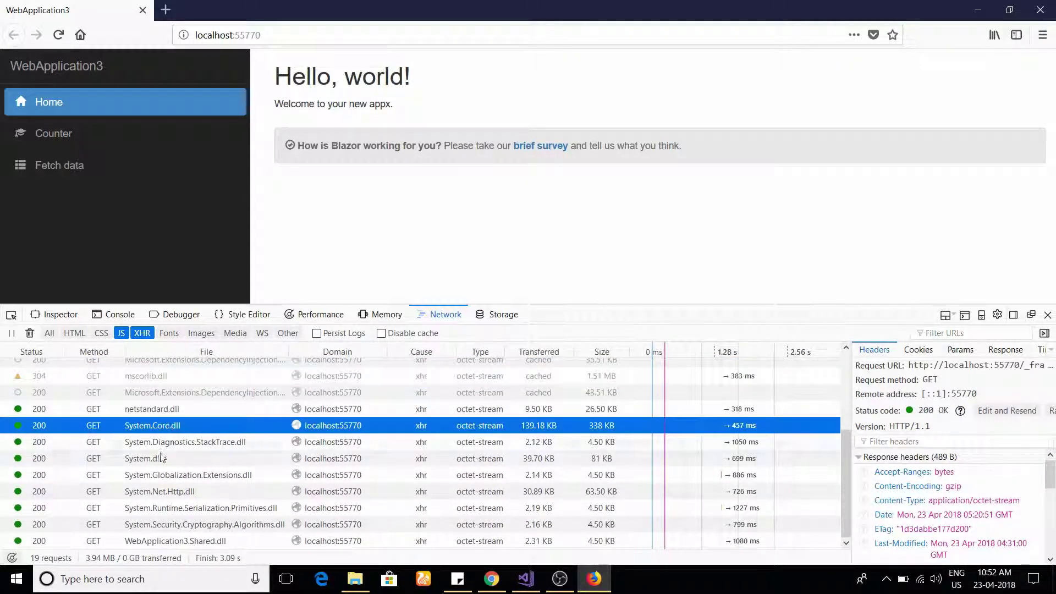
pyautogui.click(162, 460)
pyautogui.click(166, 412)
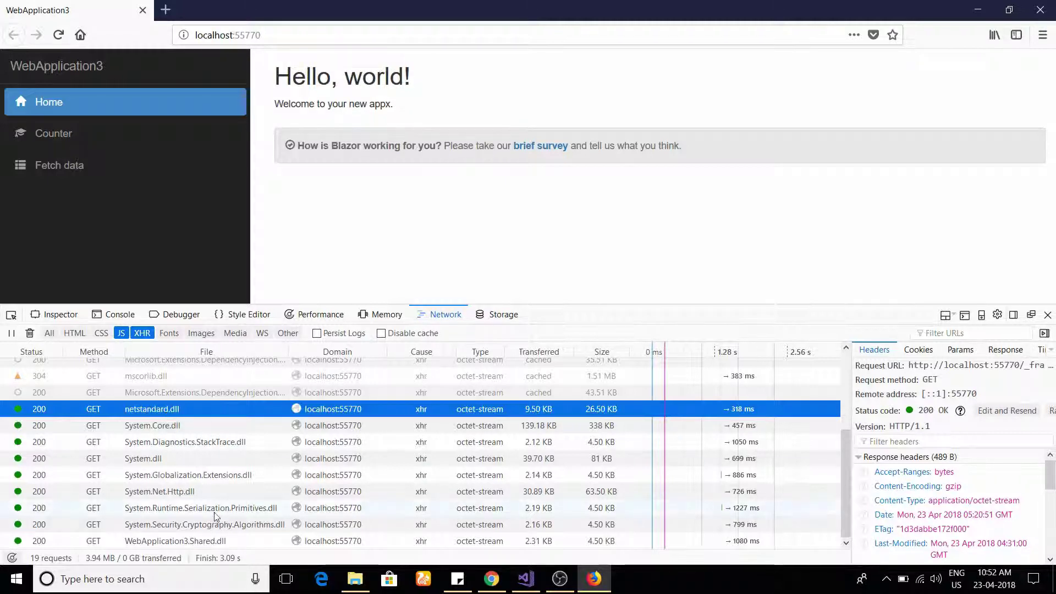
pyautogui.click(167, 492)
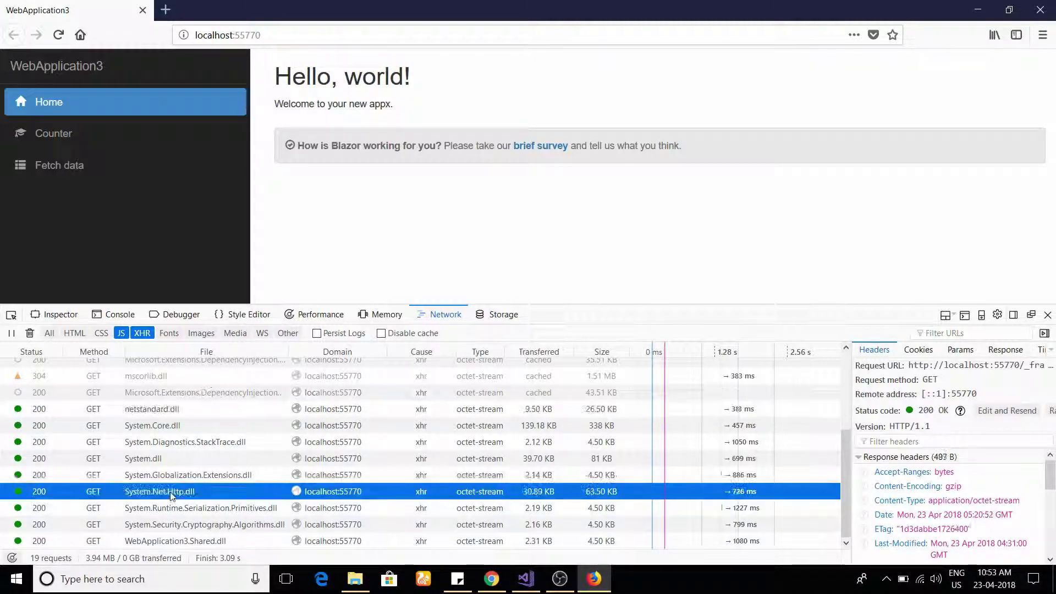
pyautogui.click(160, 461)
pyautogui.click(161, 449)
pyautogui.click(163, 426)
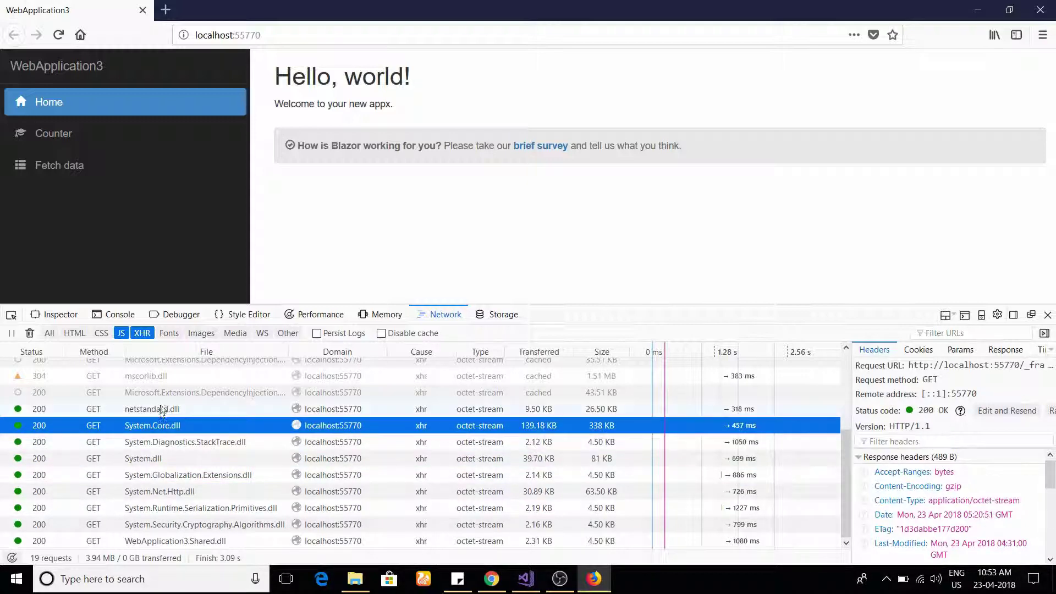
pyautogui.click(163, 411)
# Switch from Firefox back to Visual Studio showing Index.cshtml of the running WebApplication3.
pyautogui.hotkey('alt', 'Tab')
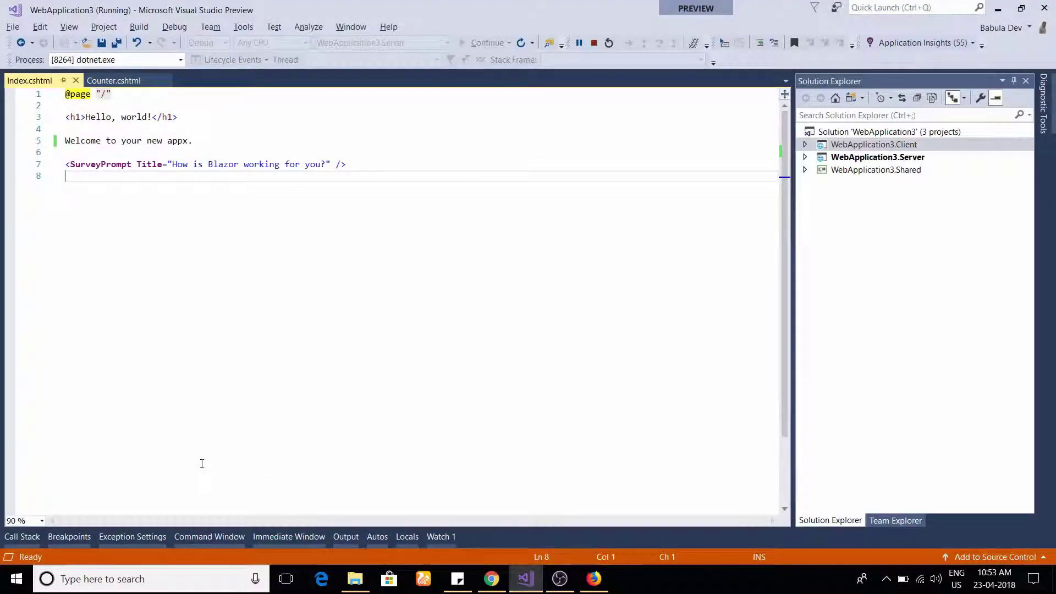